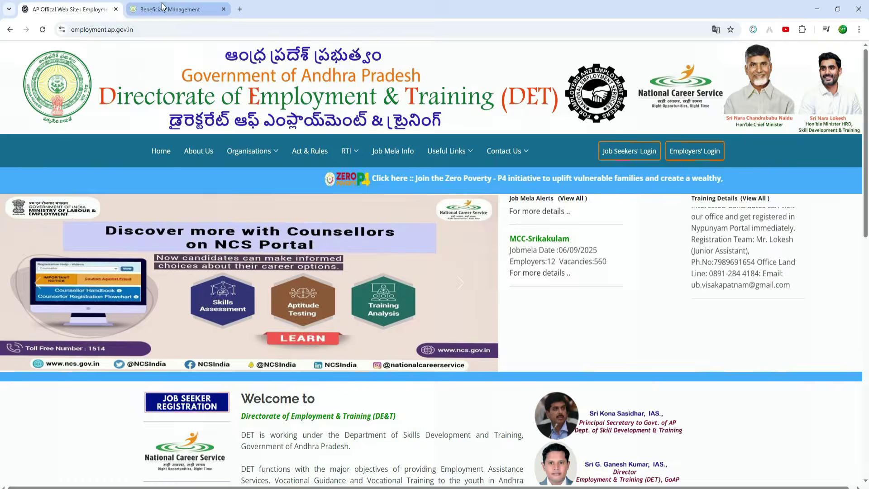
Step: Accept the Aadhaar consent, enter the Aadhaar number and request an OTP
{"action": "left_click", "coordinate": [161, 11]}
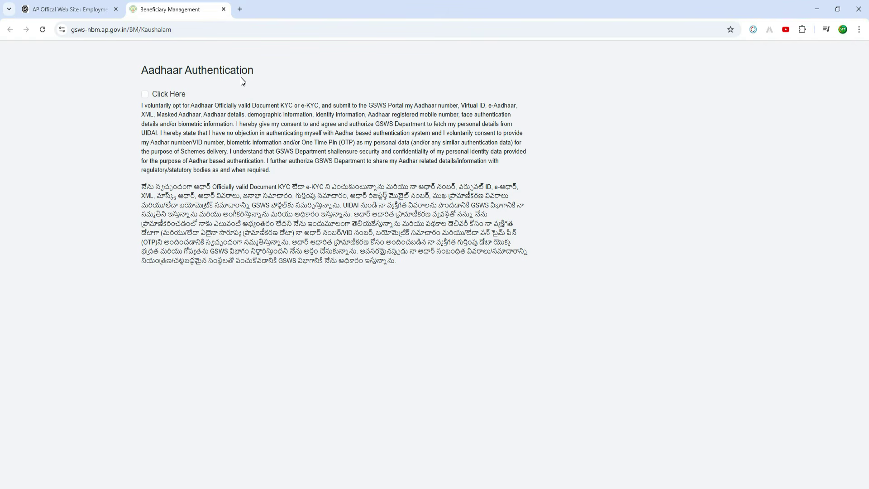
{"action": "left_click", "coordinate": [145, 95]}
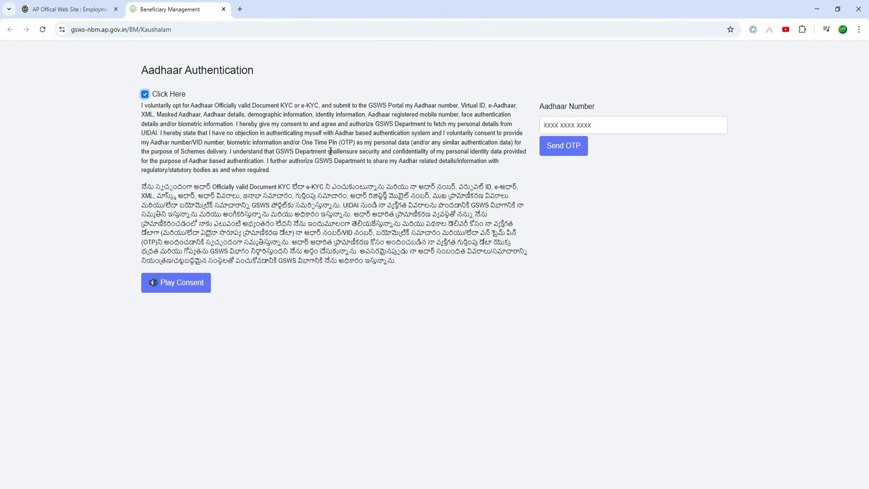
{"action": "left_click", "coordinate": [620, 124]}
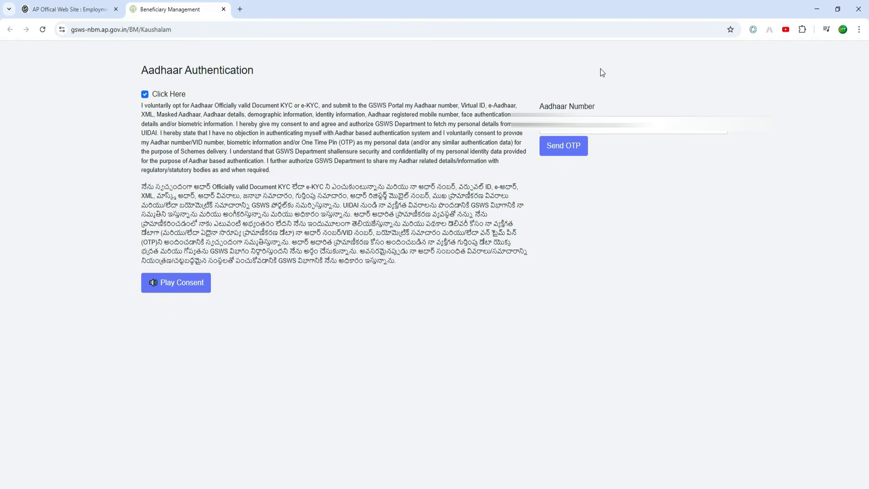
{"action": "left_click", "coordinate": [566, 149]}
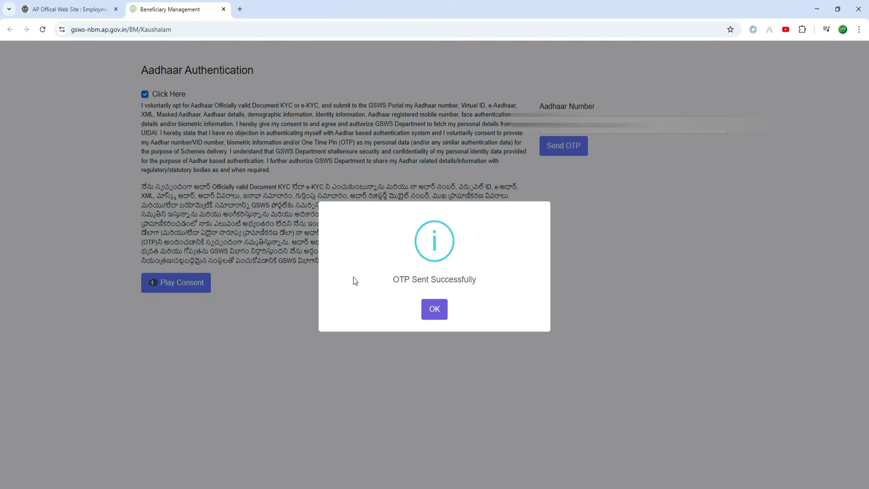
{"action": "left_click", "coordinate": [431, 314]}
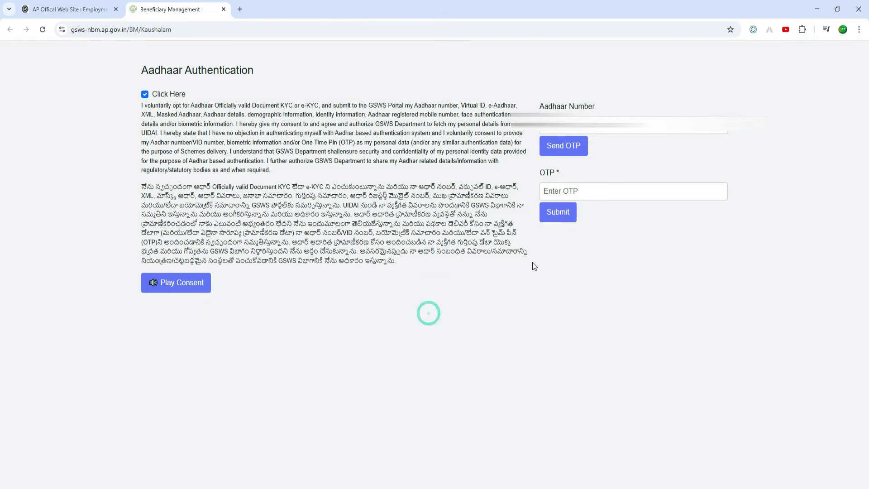
Step: Paste the received OTP and submit it to complete Aadhaar authentication
{"action": "left_click", "coordinate": [575, 193]}
{"action": "key", "text": "ctrl+v"}
{"action": "left_click", "coordinate": [558, 212]}
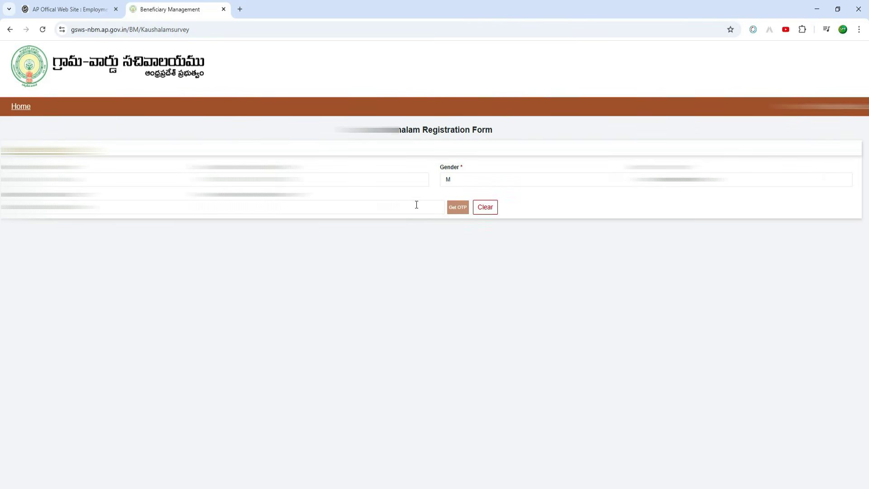
Step: Request the registration form OTP, then enter the received code in the prompt and confirm
{"action": "left_click", "coordinate": [458, 207]}
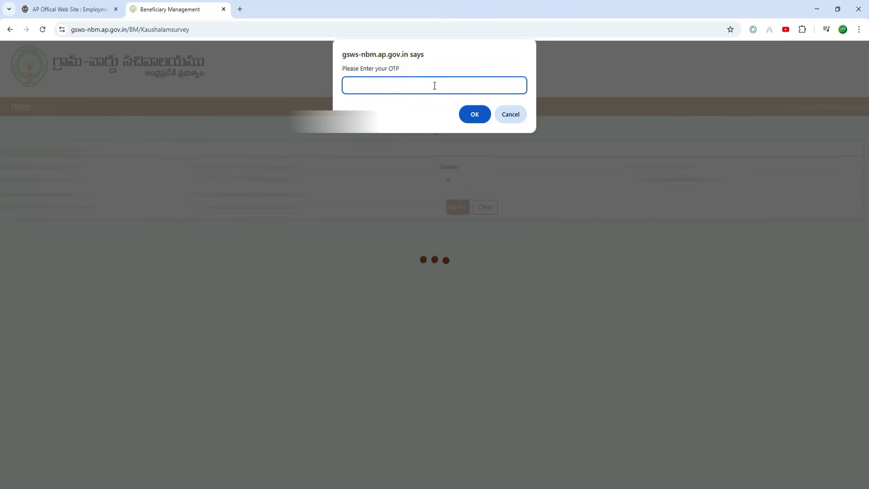
{"action": "left_click", "coordinate": [479, 114]}
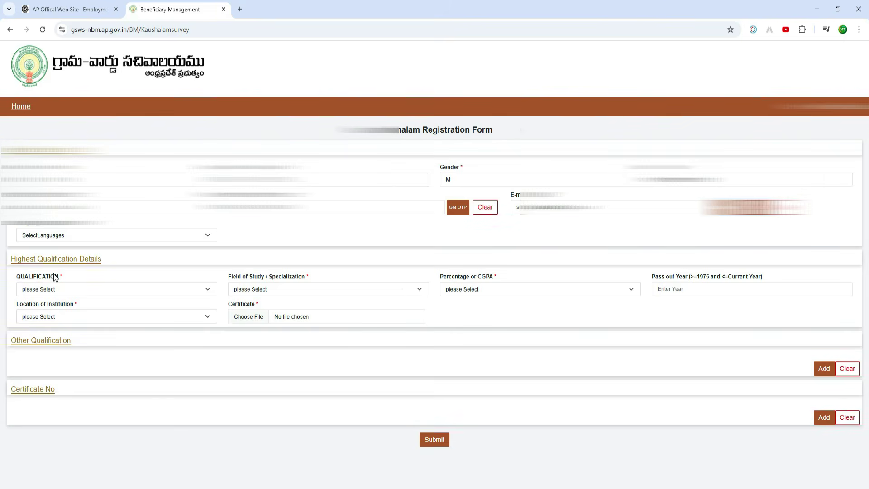
Step: Choose GRADUATE in the QUALIFICATION dropdown
{"action": "left_click", "coordinate": [64, 290]}
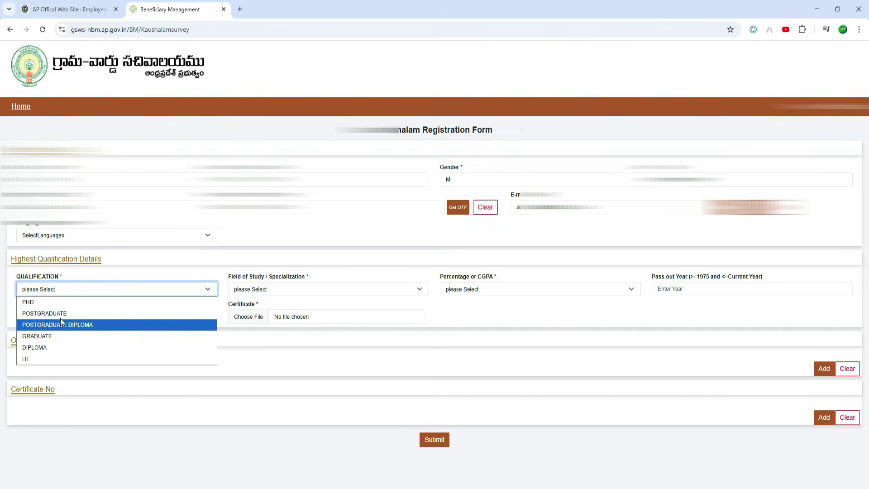
{"action": "left_click", "coordinate": [41, 337]}
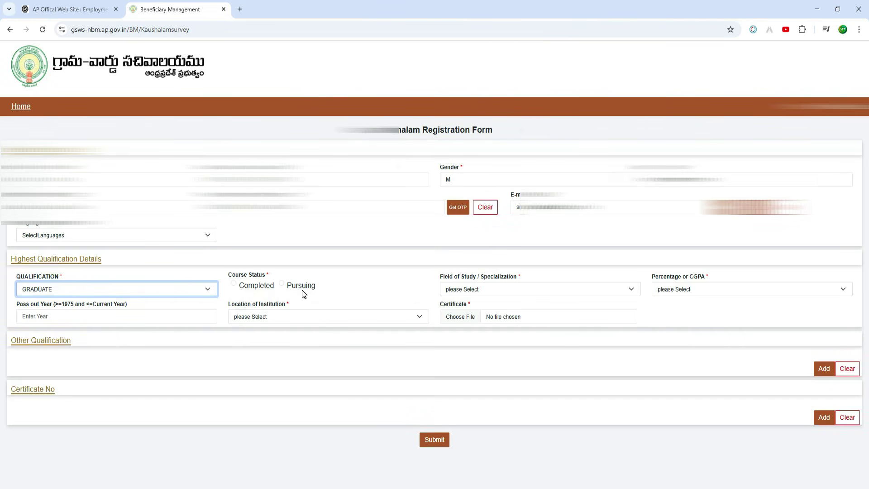
Step: Mark the course status Completed and set Field of Study / Specialization to BCOM
{"action": "left_click", "coordinate": [233, 283]}
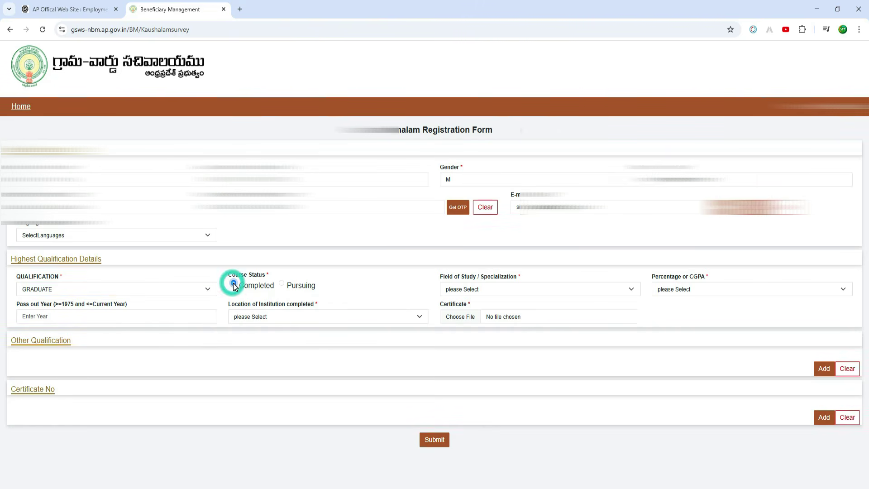
{"action": "left_click", "coordinate": [475, 290]}
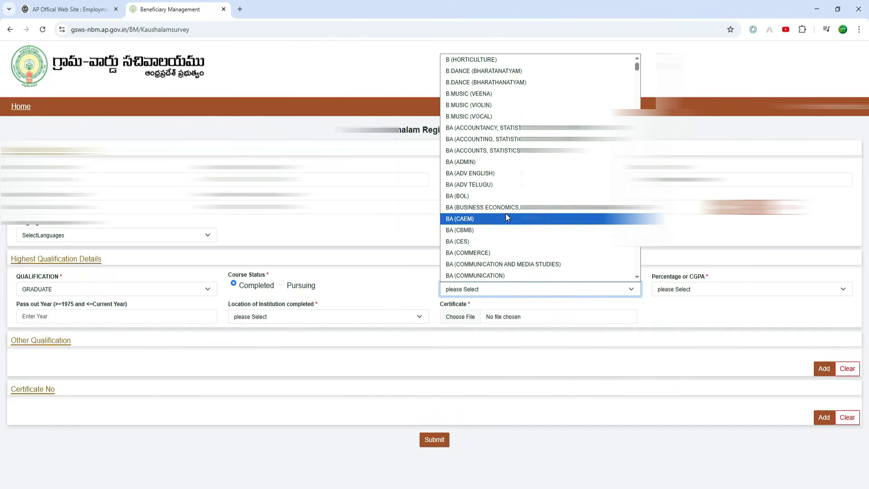
{"action": "scroll", "coordinate": [505, 213], "scroll_direction": "down", "scroll_amount": 10}
{"action": "scroll", "coordinate": [589, 217], "scroll_direction": "down", "scroll_amount": 4}
{"action": "scroll", "coordinate": [588, 217], "scroll_direction": "down", "scroll_amount": 2}
{"action": "scroll", "coordinate": [588, 181], "scroll_direction": "up", "scroll_amount": 10}
{"action": "scroll", "coordinate": [526, 237], "scroll_direction": "up", "scroll_amount": 10}
{"action": "scroll", "coordinate": [527, 254], "scroll_direction": "down", "scroll_amount": 20}
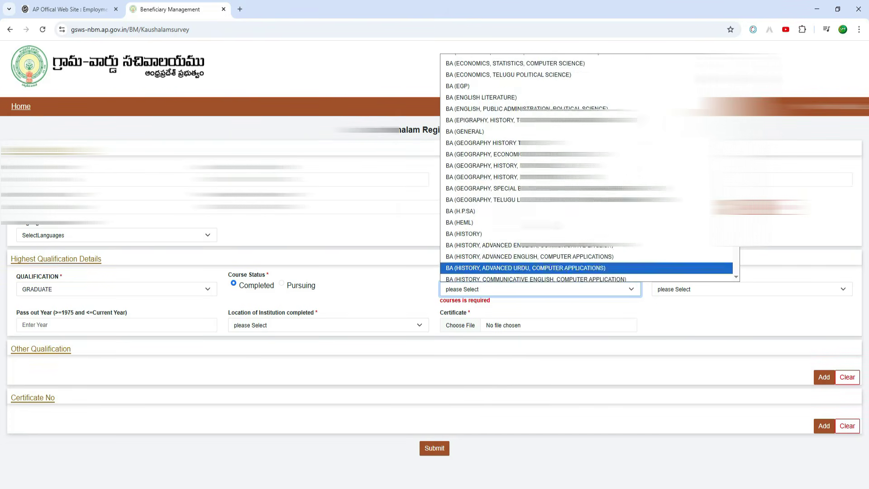
{"action": "scroll", "coordinate": [504, 202], "scroll_direction": "down", "scroll_amount": 5}
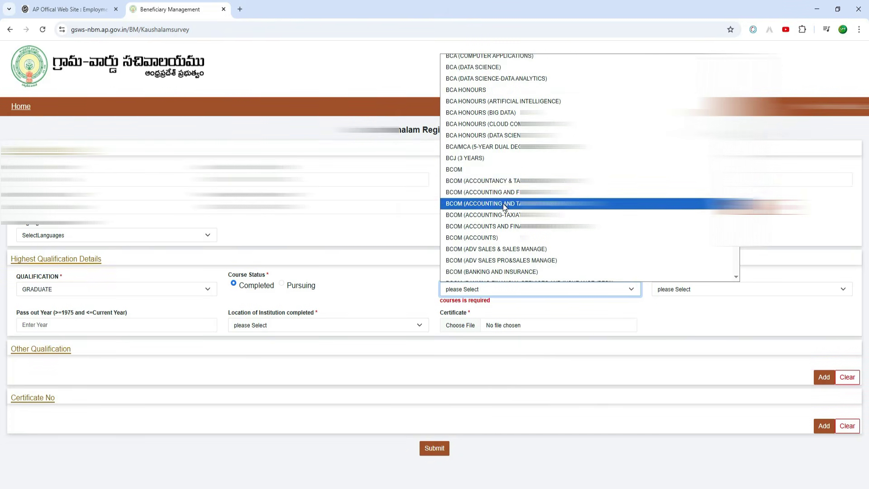
{"action": "left_click", "coordinate": [475, 169]}
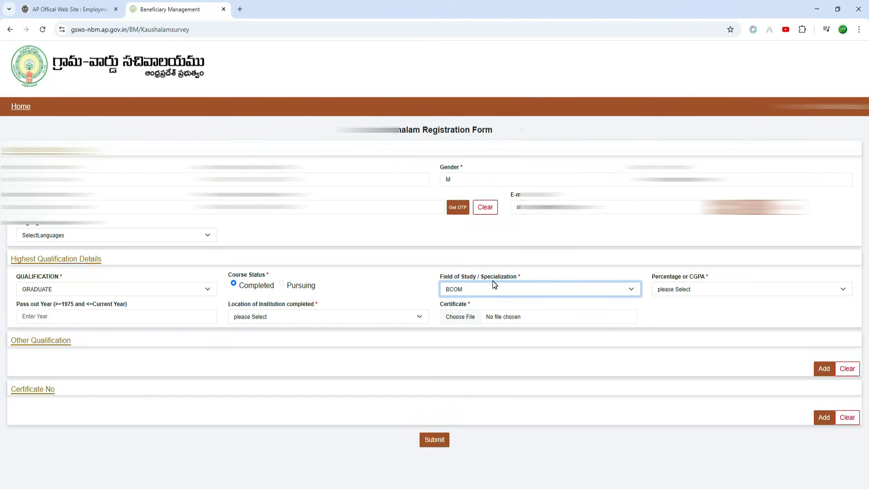
{"action": "left_click", "coordinate": [710, 289]}
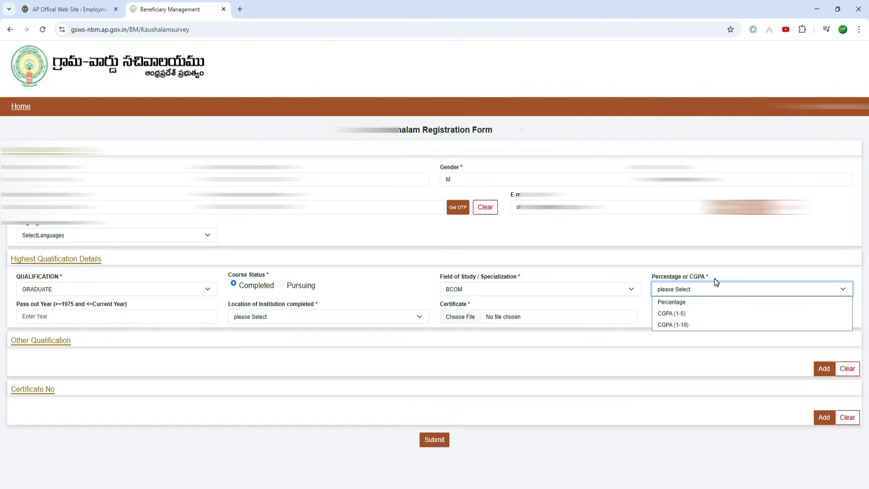
Step: Select the CGPA (1-5) scale, then enter CGPA 2 and pass-out year 2004
{"action": "left_click", "coordinate": [691, 313]}
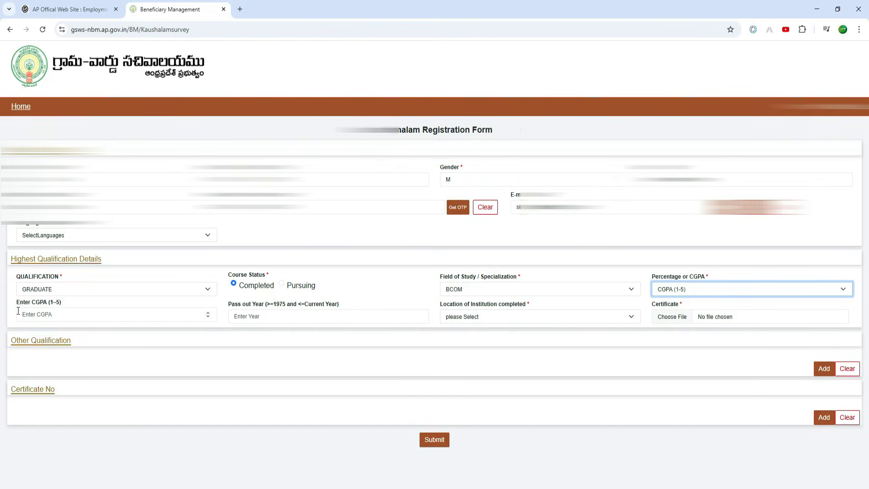
{"action": "left_click", "coordinate": [56, 314]}
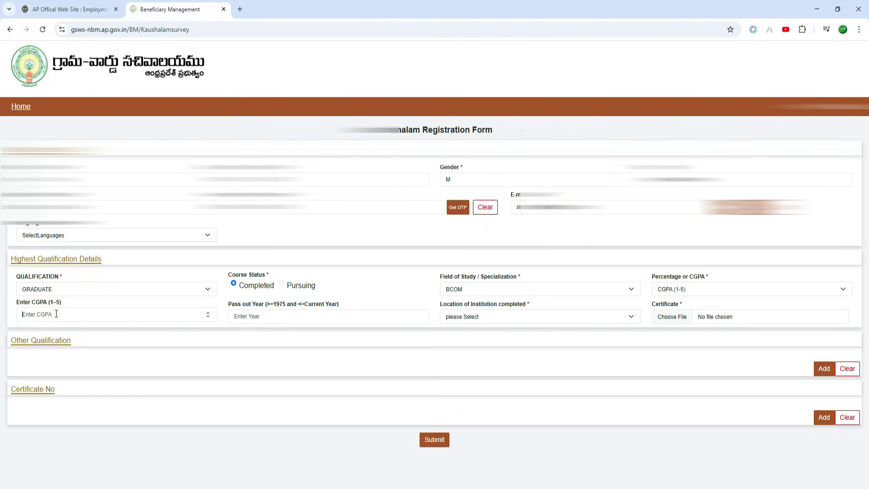
{"action": "type", "text": "2"}
{"action": "left_click", "coordinate": [389, 287]}
{"action": "left_click", "coordinate": [259, 318]}
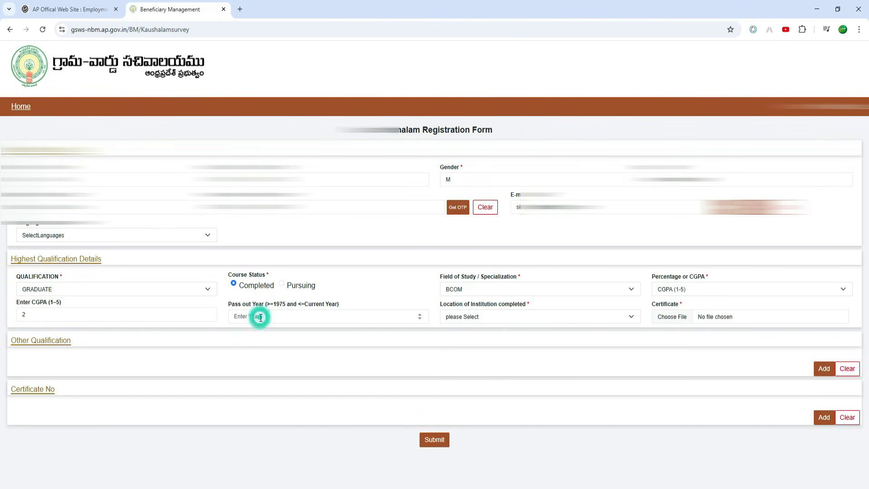
{"action": "type", "text": "2004"}
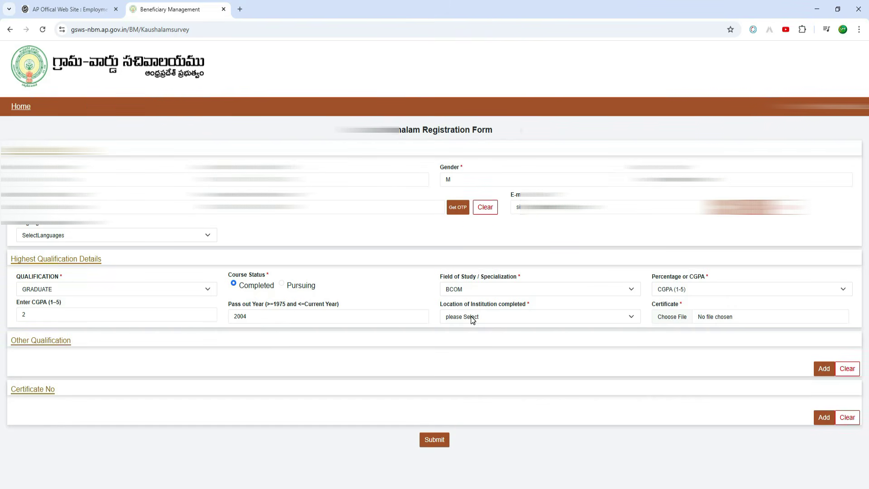
Step: Set Location of Institution to WITHIN_AP and District to KRISHNA
{"action": "left_click", "coordinate": [496, 317]}
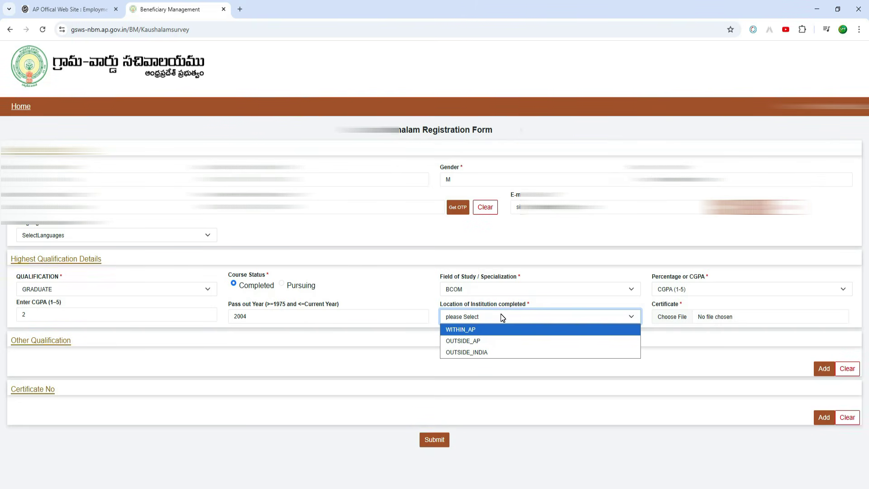
{"action": "left_click", "coordinate": [477, 330]}
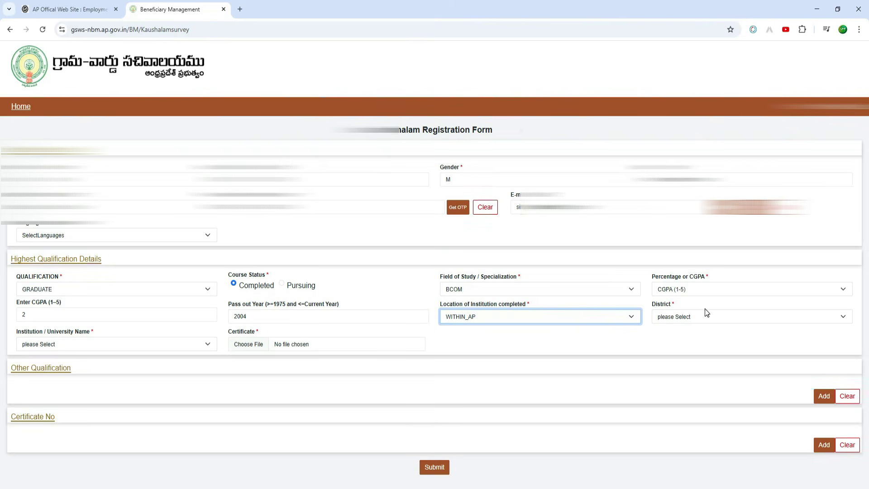
{"action": "left_click", "coordinate": [694, 316]}
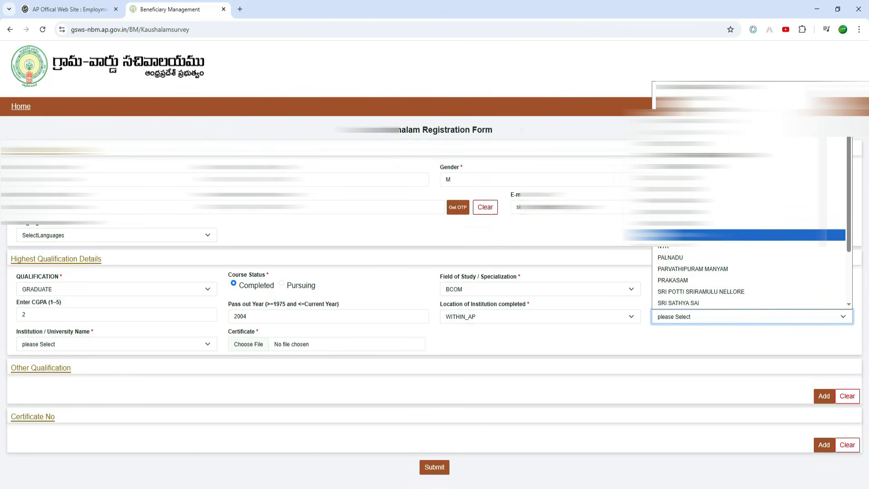
{"action": "scroll", "coordinate": [733, 235], "scroll_direction": "down", "scroll_amount": 2}
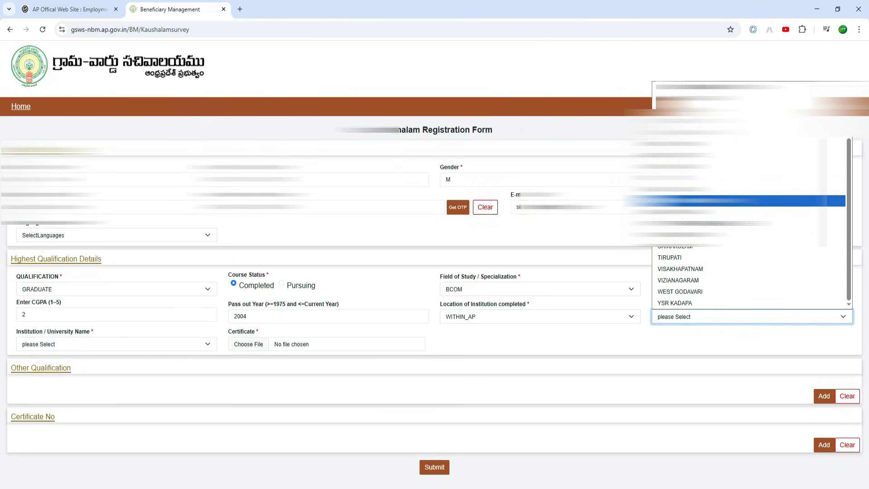
{"action": "left_click", "coordinate": [733, 143]}
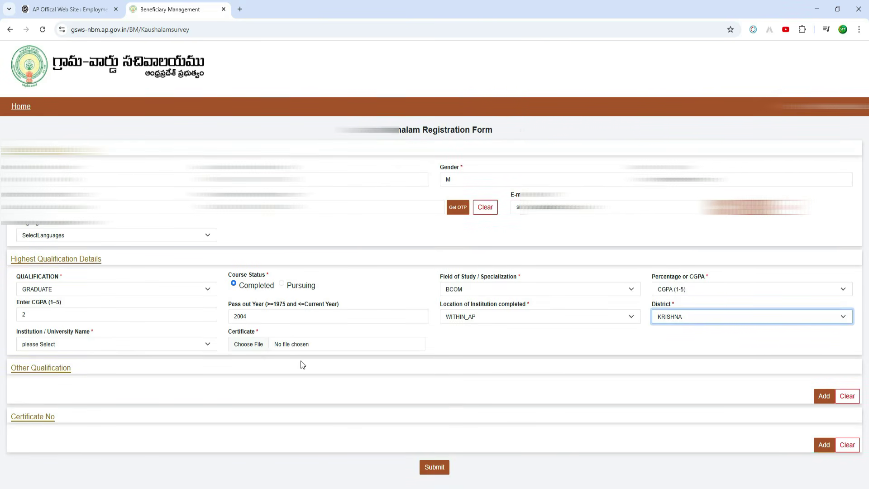
Step: Select NAGARJUNA SCHOOL OF NURSING KANURU as the Institution / University Name
{"action": "left_click", "coordinate": [65, 344]}
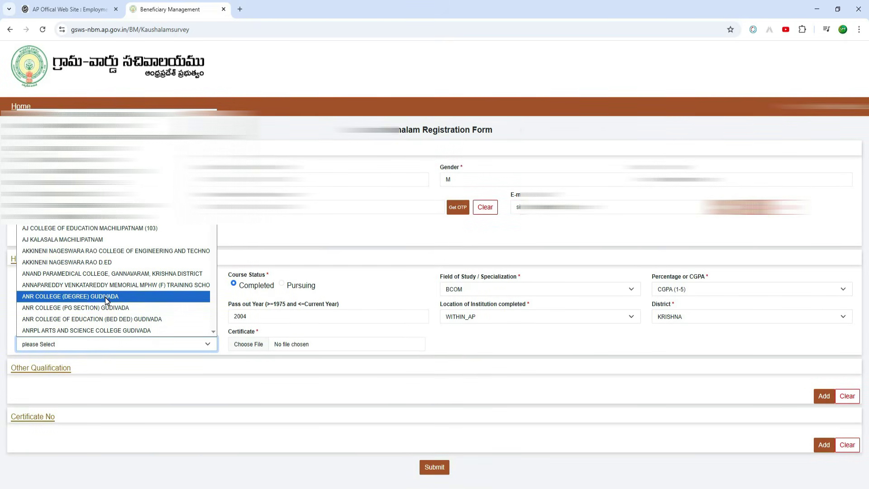
{"action": "scroll", "coordinate": [105, 297], "scroll_direction": "down", "scroll_amount": 15}
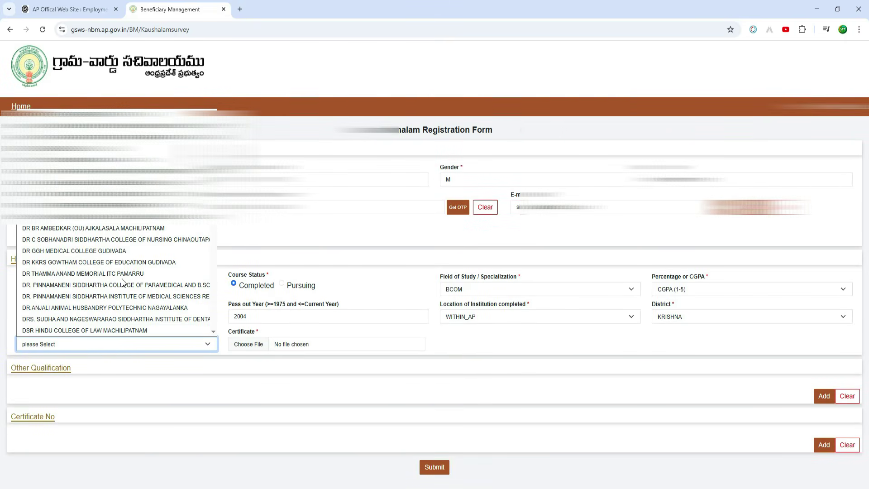
{"action": "scroll", "coordinate": [124, 282], "scroll_direction": "down", "scroll_amount": 2}
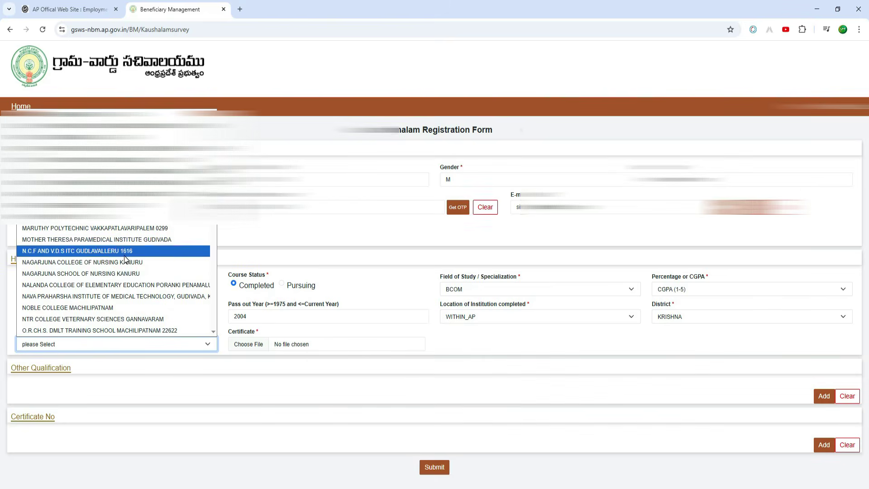
{"action": "left_click", "coordinate": [71, 273]}
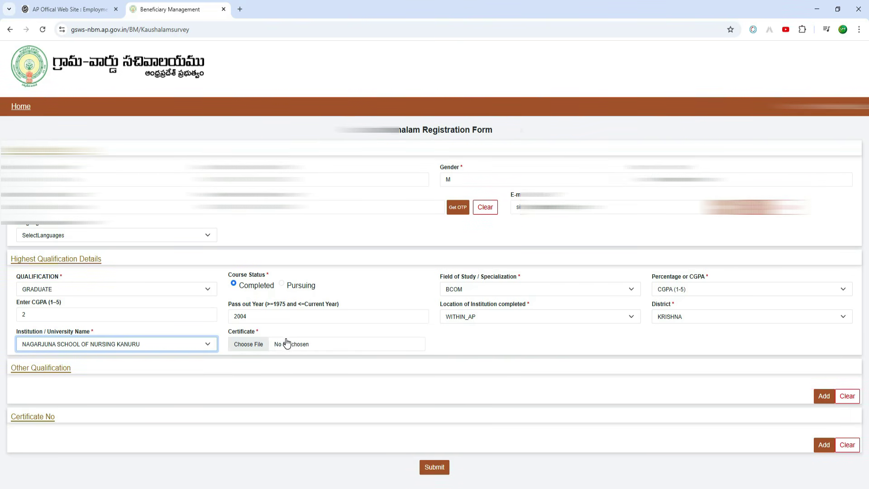
{"action": "left_click", "coordinate": [242, 345]}
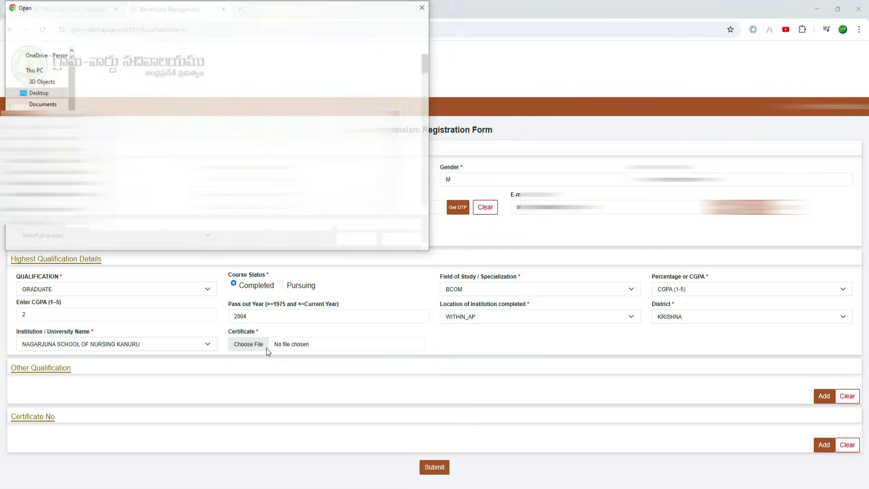
{"action": "left_click", "coordinate": [423, 6]}
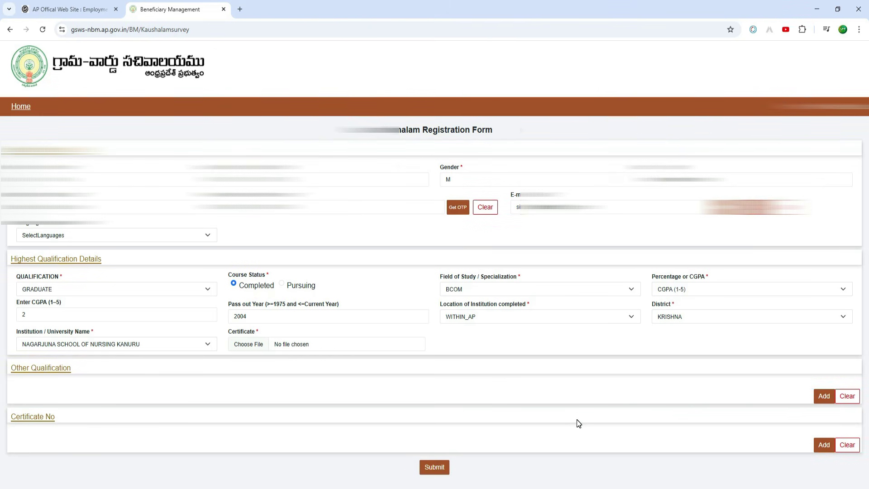
Step: Add an empty Other Qualification 1 block and scroll down to its fields
{"action": "left_click", "coordinate": [823, 398]}
{"action": "scroll", "coordinate": [585, 428], "scroll_direction": "down", "scroll_amount": 2}
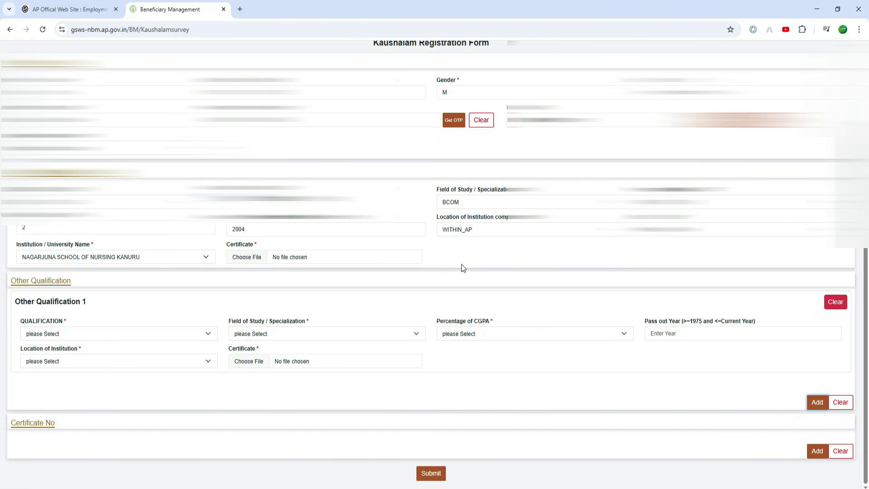
Step: Switch to the browser tab showing employment.ap.gov.in
{"action": "left_click", "coordinate": [65, 6]}
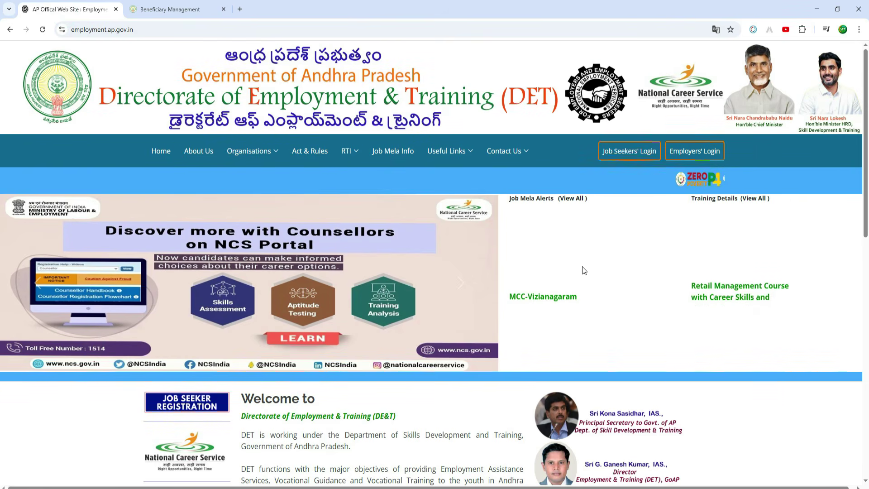